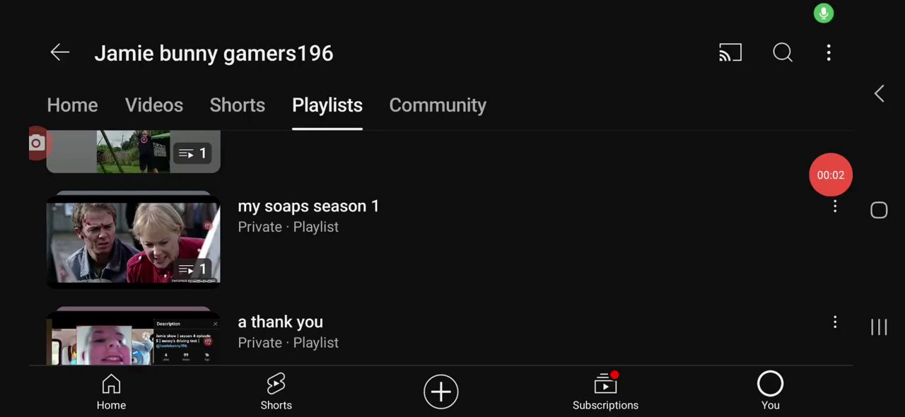
scroll(452, 247, down, 2)
scroll(453, 247, down, 5)
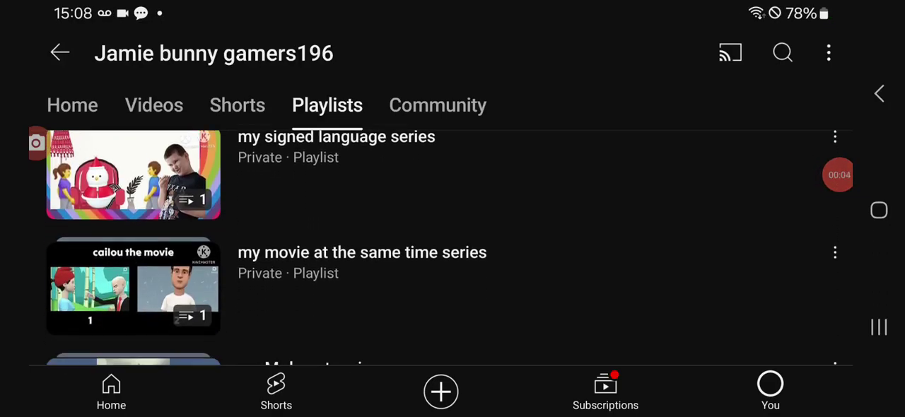
scroll(452, 247, down, 5)
scroll(452, 248, down, 2)
scroll(452, 247, down, 5)
scroll(453, 248, down, 2)
scroll(452, 247, down, 5)
scroll(453, 248, down, 1)
scroll(452, 247, down, 5)
scroll(452, 247, down, 5)
scroll(453, 247, down, 5)
scroll(452, 247, down, 2)
scroll(452, 247, down, 5)
scroll(452, 248, up, 1)
scroll(453, 247, up, 2)
scroll(452, 248, up, 1)
scroll(452, 247, up, 2)
scroll(452, 247, down, 2)
scroll(452, 247, down, 5)
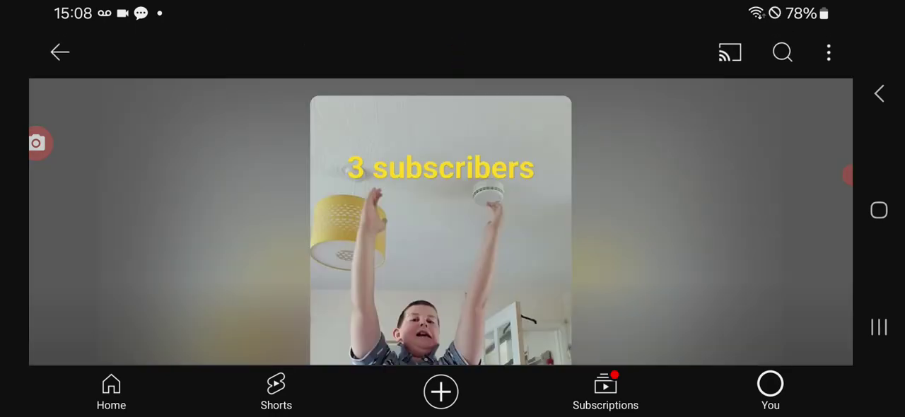
scroll(441, 221, down, 2)
scroll(440, 221, down, 2)
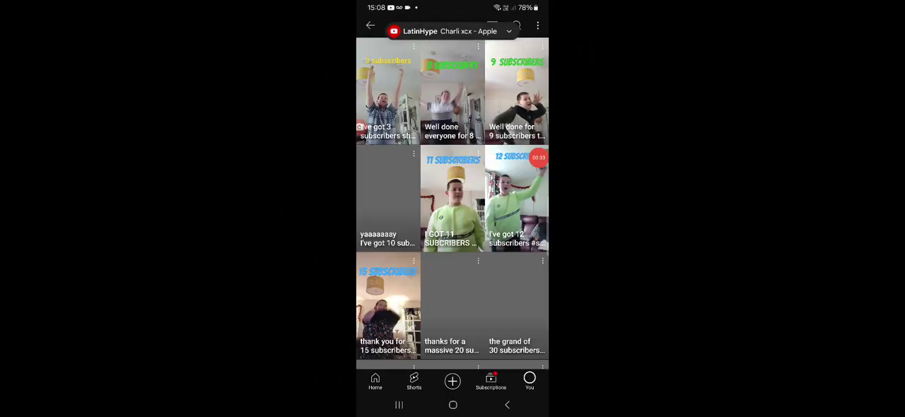
scroll(453, 212, up, 5)
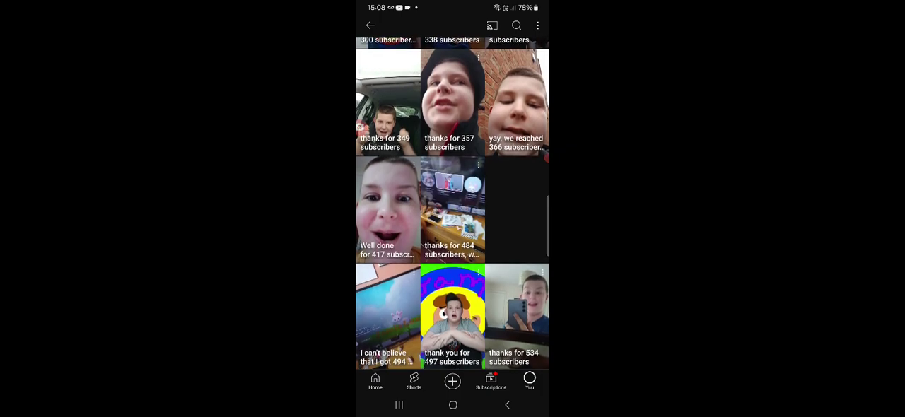
scroll(452, 205, up, 2)
scroll(452, 205, down, 1)
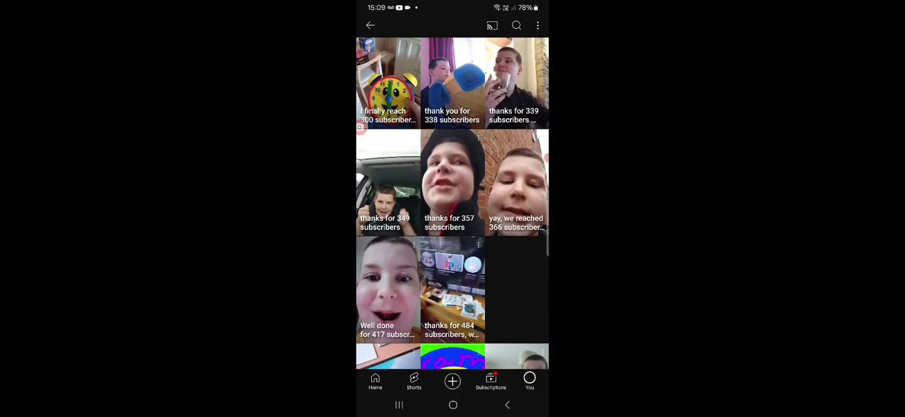
scroll(452, 205, down, 1)
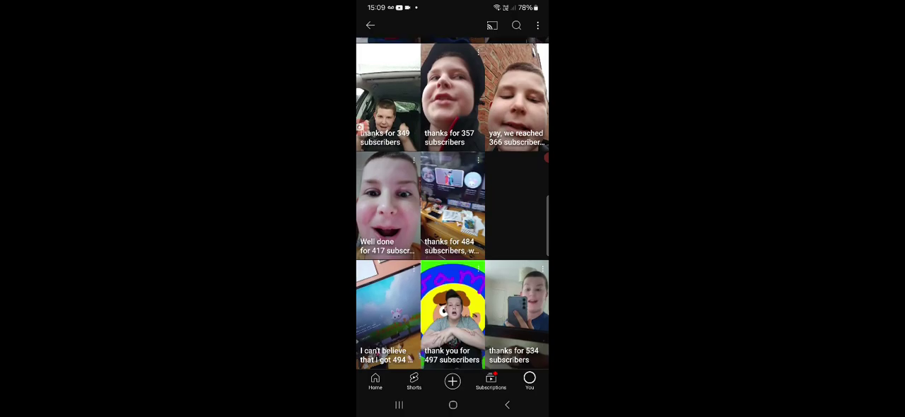
scroll(452, 205, up, 10)
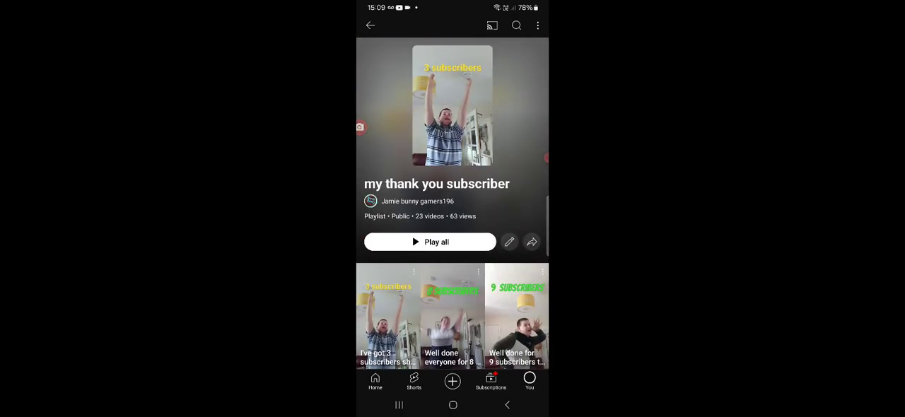
Step: Start the milestone playlist with Play all and show the first Short's playback controls
click(429, 242)
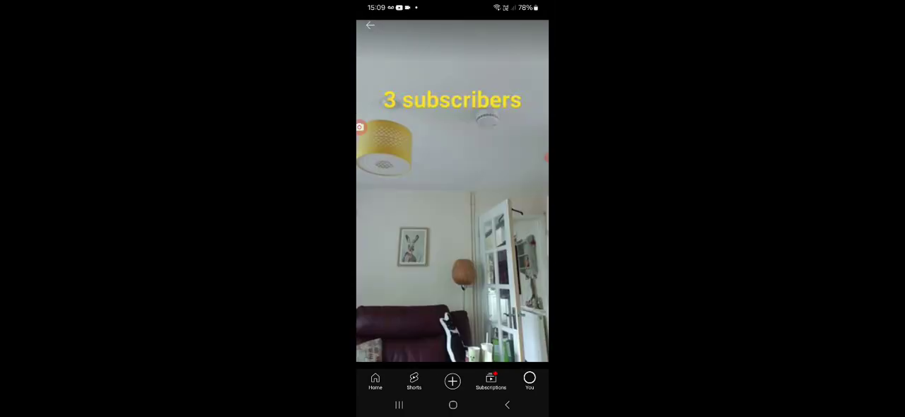
click(452, 191)
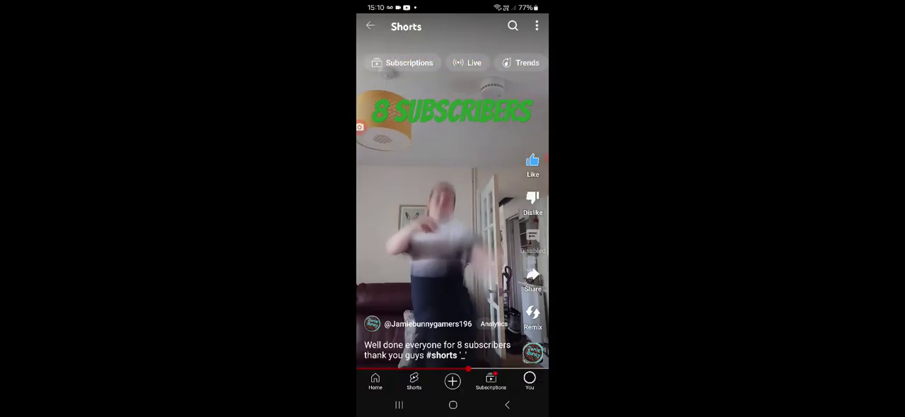
Step: Pause and resume the 8 subscribers Short
click(452, 191)
click(452, 191)
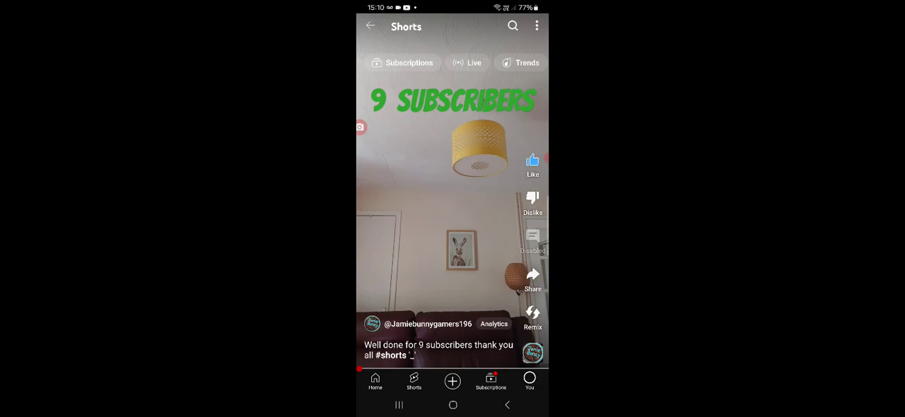
click(453, 191)
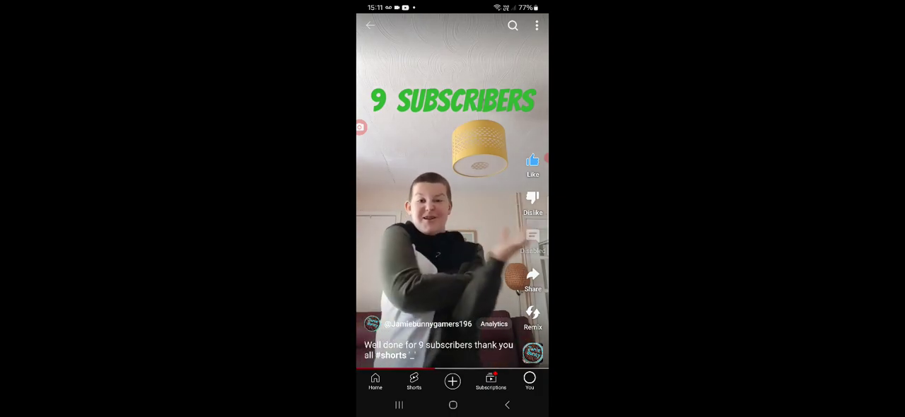
Step: Enable AZ Screen Recorder's Camera face-cam from its Toolbox and allow camera access
click(545, 159)
click(525, 184)
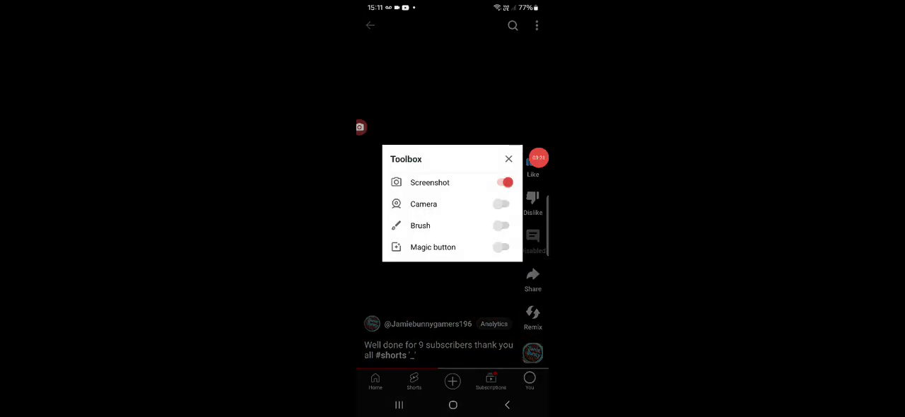
click(500, 203)
click(453, 340)
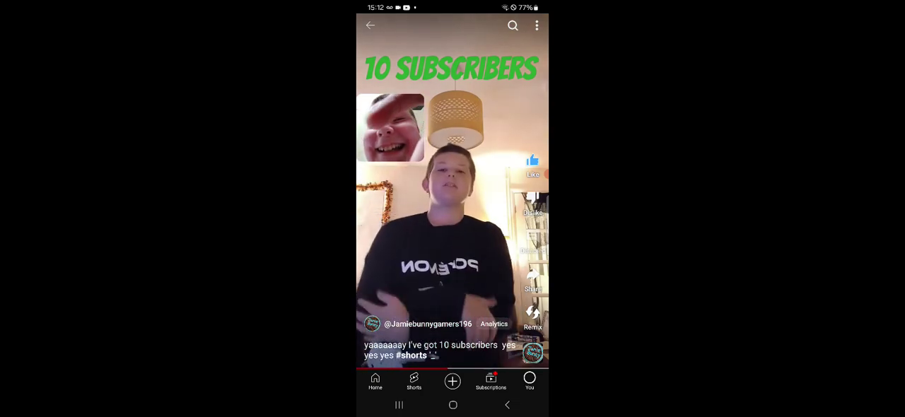
Step: Show the playback controls over the 10 subscribers Short
click(452, 191)
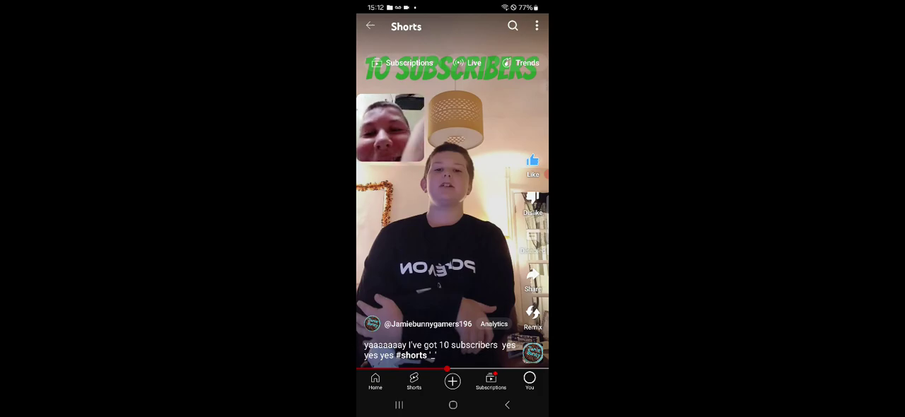
scroll(452, 212, down, 1)
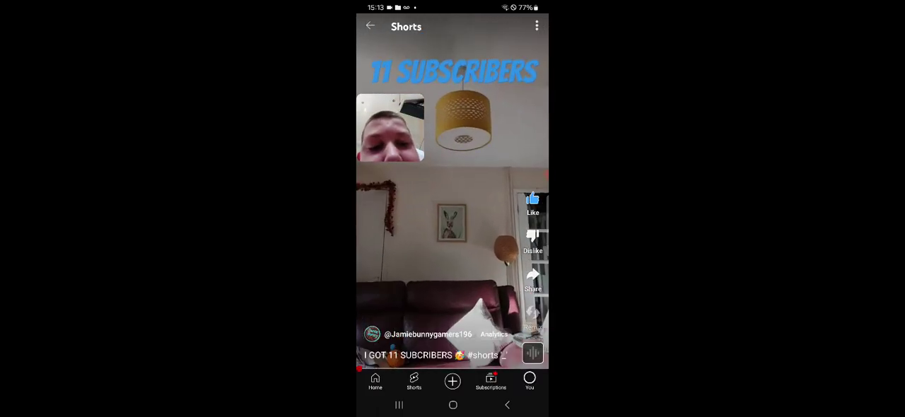
click(546, 174)
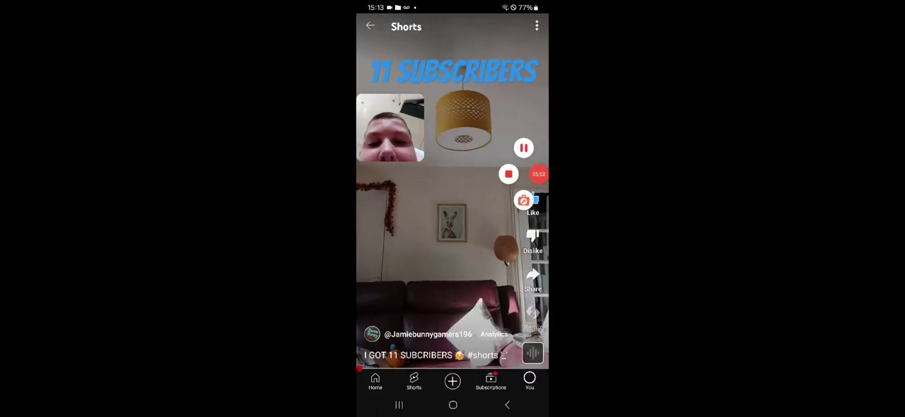
click(452, 212)
click(452, 191)
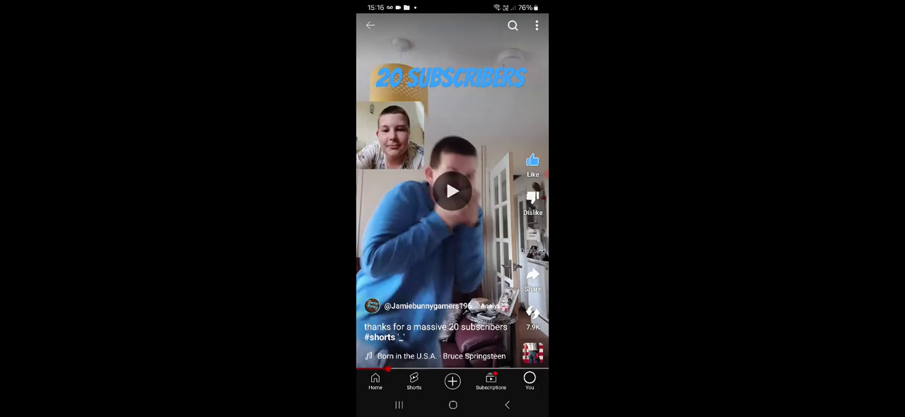
Step: Rewind the 20 subscribers Short a few seconds and expand the recorder bubble
drag(387, 368, 376, 368)
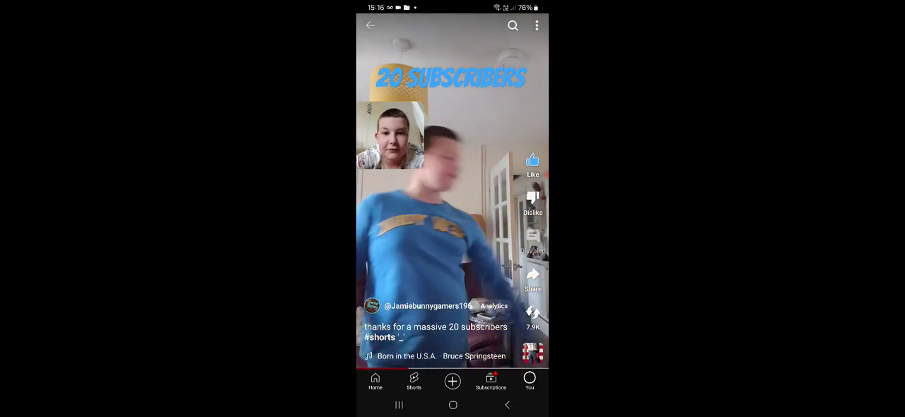
click(546, 174)
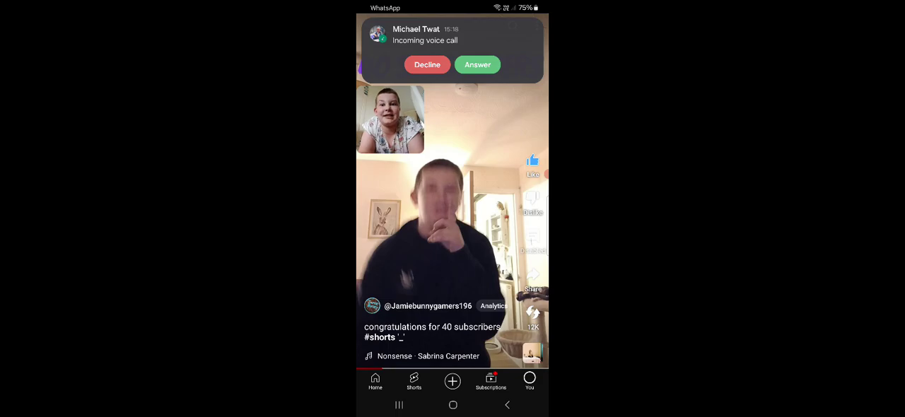
Step: Decline the WhatsApp voice call from its notification banner
click(427, 64)
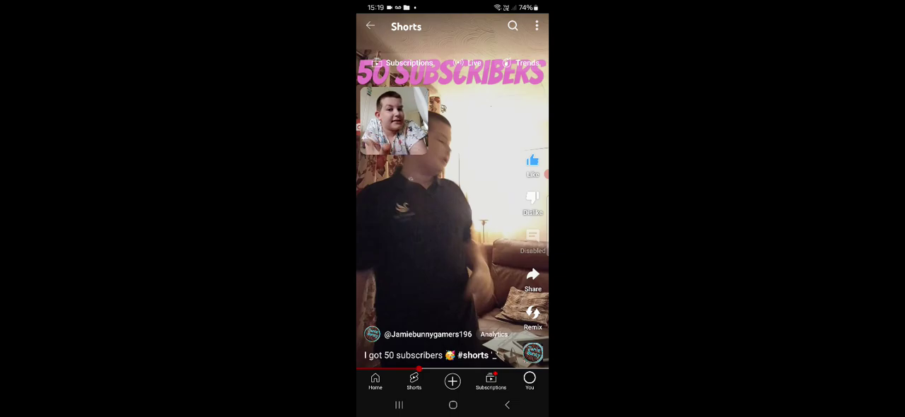
Step: Expand the screen recorder bubble's controls over the Short
click(545, 174)
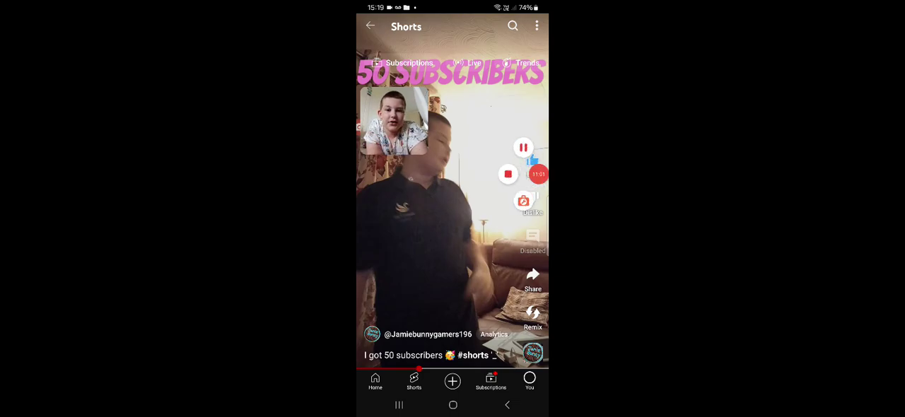
Step: Advance to the 60 subscribers Short, raise the volume, pause it, and tap the recorder bubble
drag(452, 283, 452, 106)
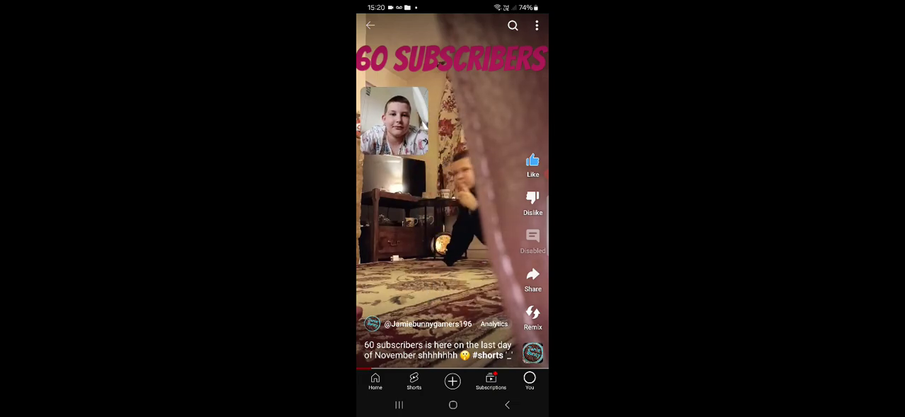
key(XF86AudioRaiseVolume)
key(XF86AudioRaiseVolume)
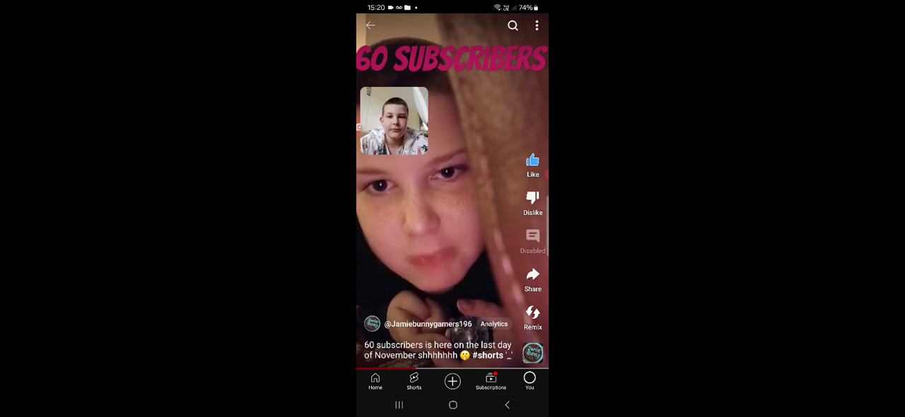
click(453, 191)
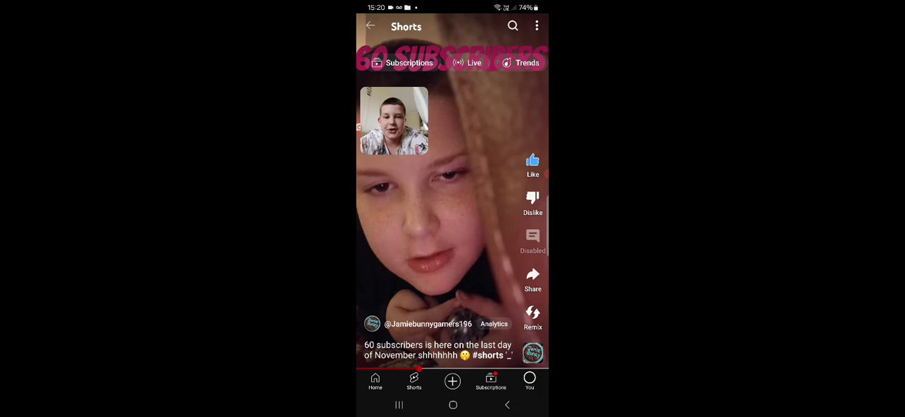
click(538, 174)
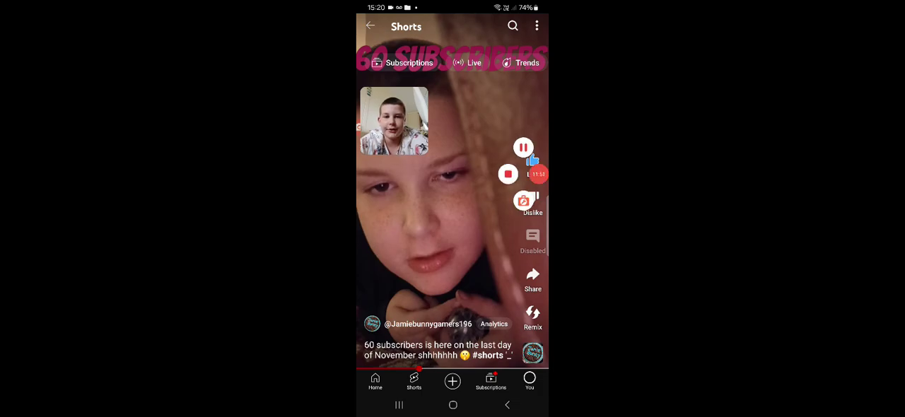
scroll(452, 212, down, 5)
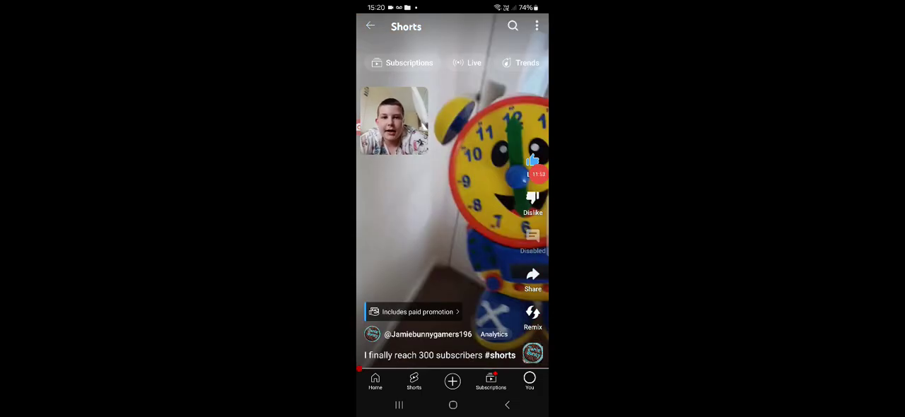
Step: View the 300 subscribers Short's description from its three-dot menu
click(536, 26)
click(419, 256)
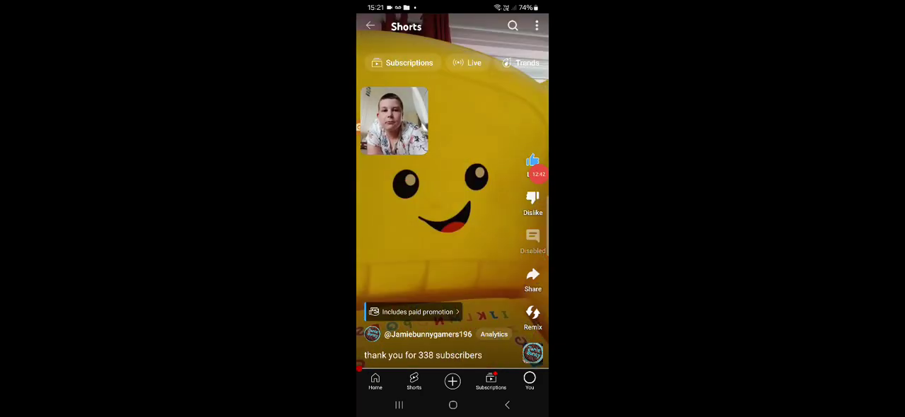
Step: Open the 338 subscribers Short's three-dot menu, then resume playback with Space
click(536, 26)
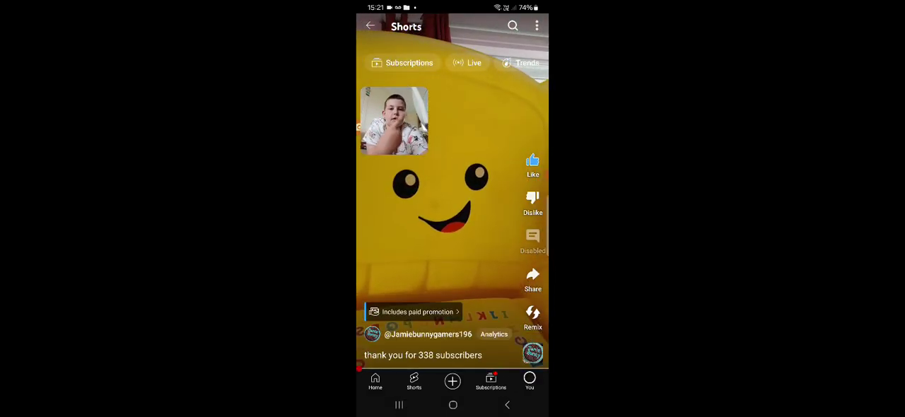
key(space)
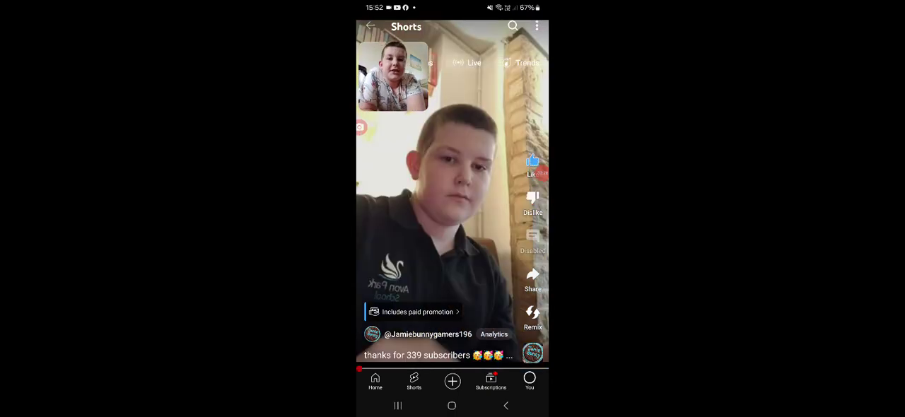
click(536, 26)
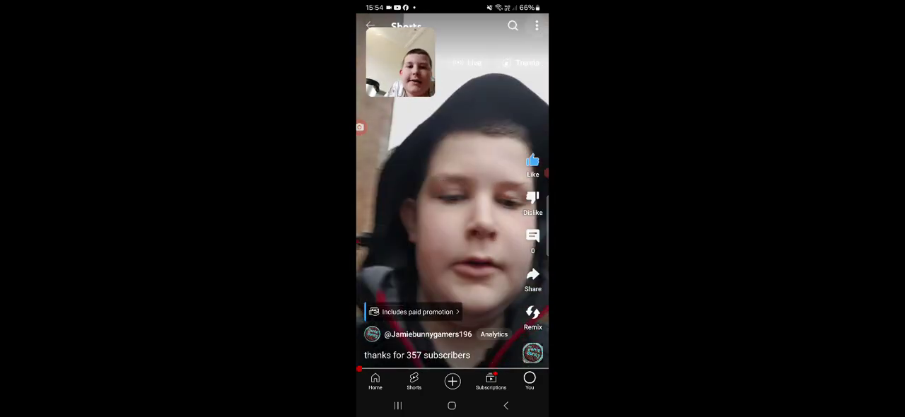
Step: Advance past the 357-subscriber Short to the 'yay, we reached 366 subscribers' Short
click(537, 25)
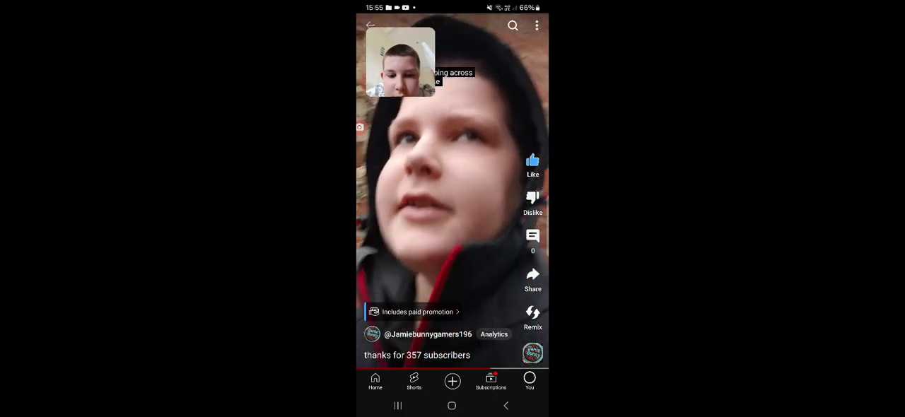
click(453, 190)
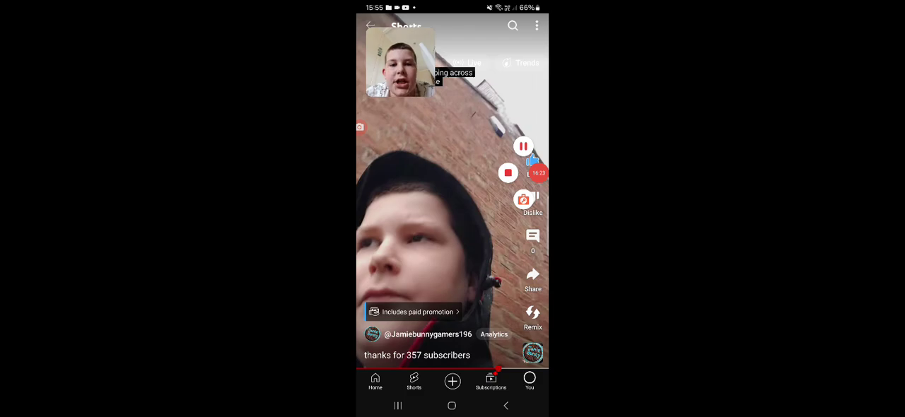
scroll(453, 212, down, 1)
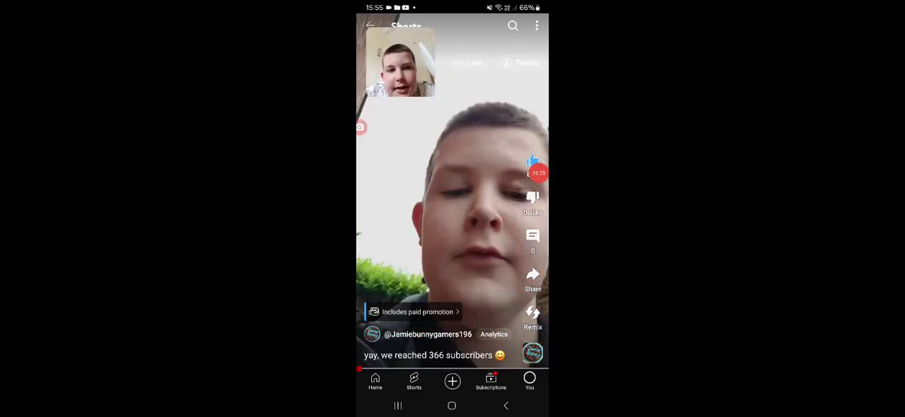
click(536, 25)
click(418, 257)
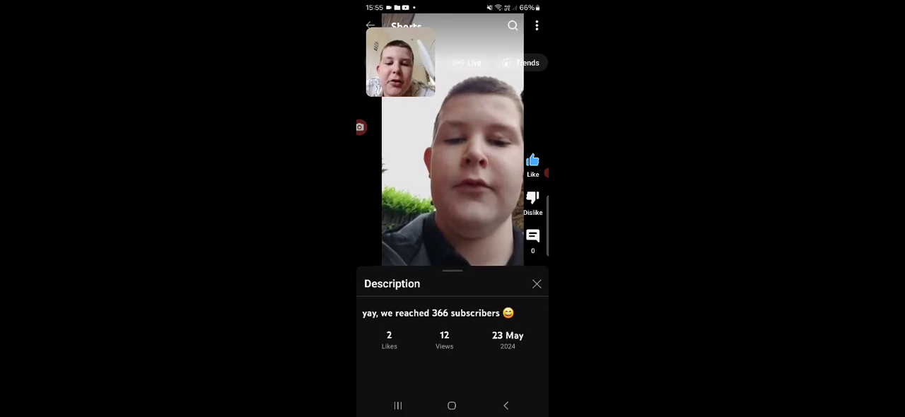
drag(452, 254, 452, 396)
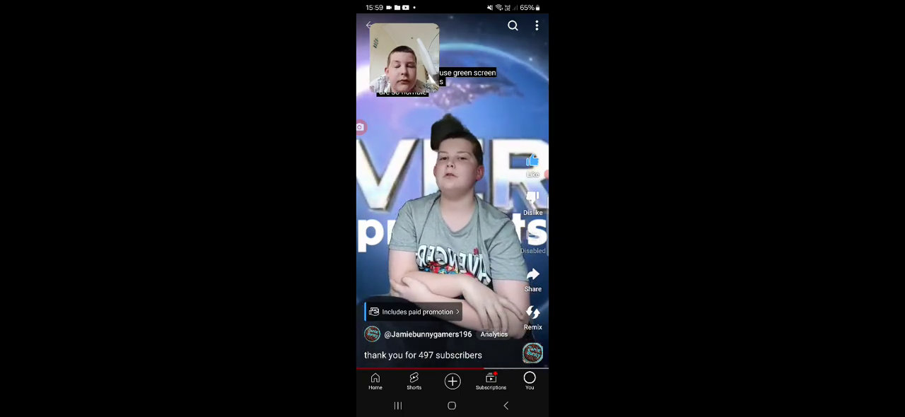
Step: View the Short's description and recorder controls, then sort the channel's videos by Oldest
click(451, 191)
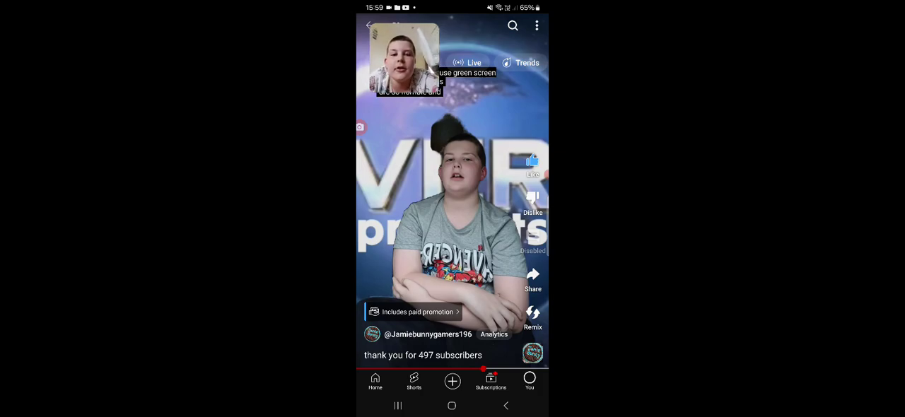
click(545, 174)
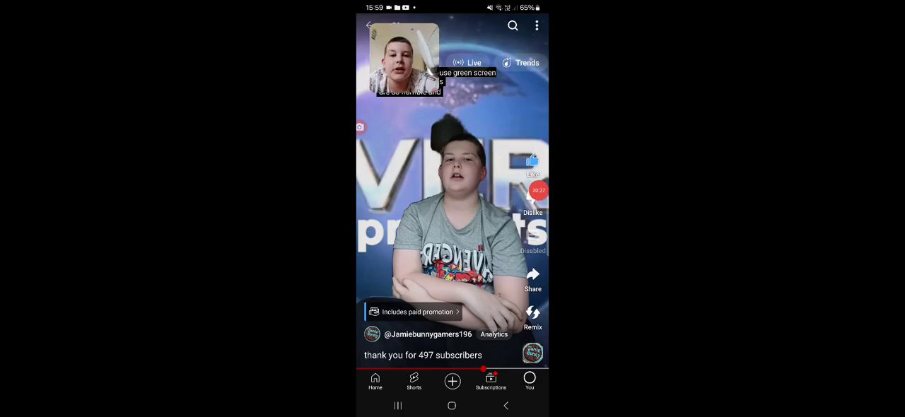
click(538, 191)
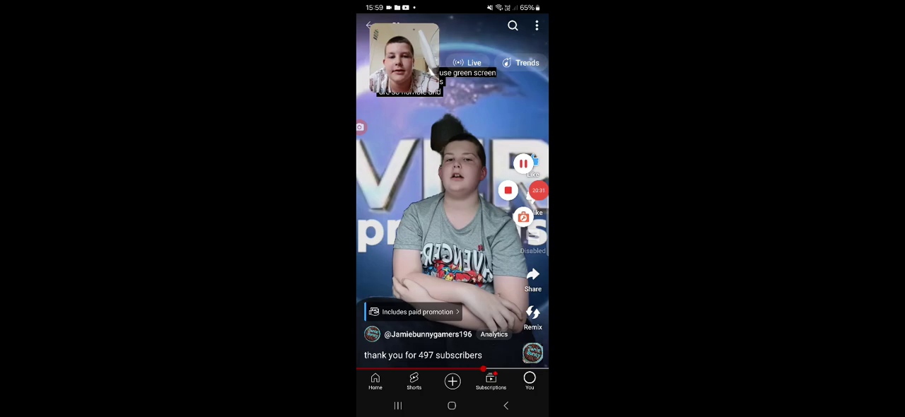
click(422, 355)
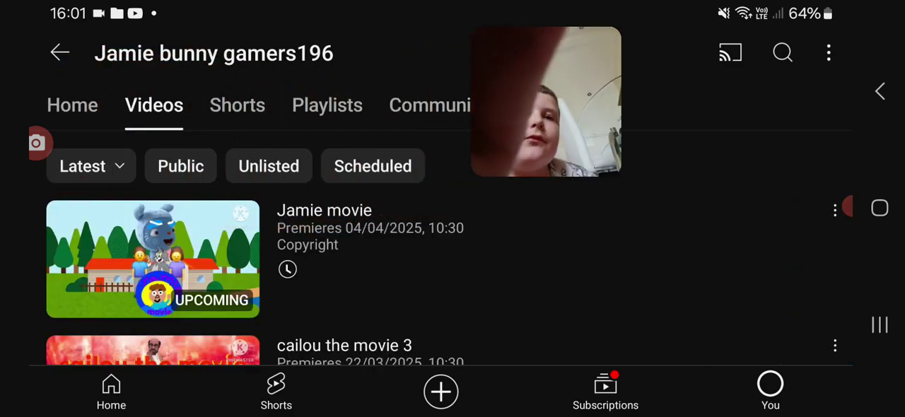
click(91, 166)
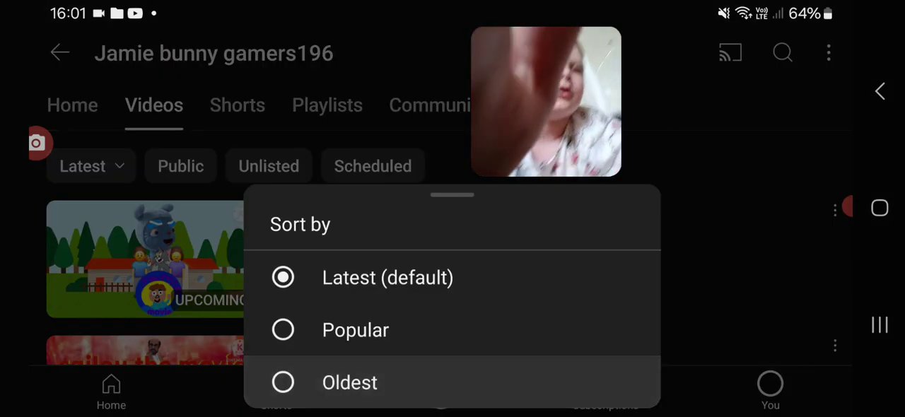
click(350, 382)
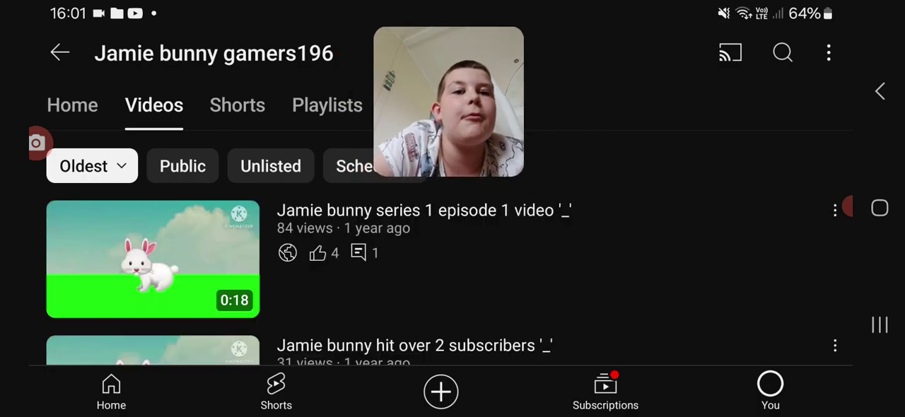
scroll(452, 247, down, 2)
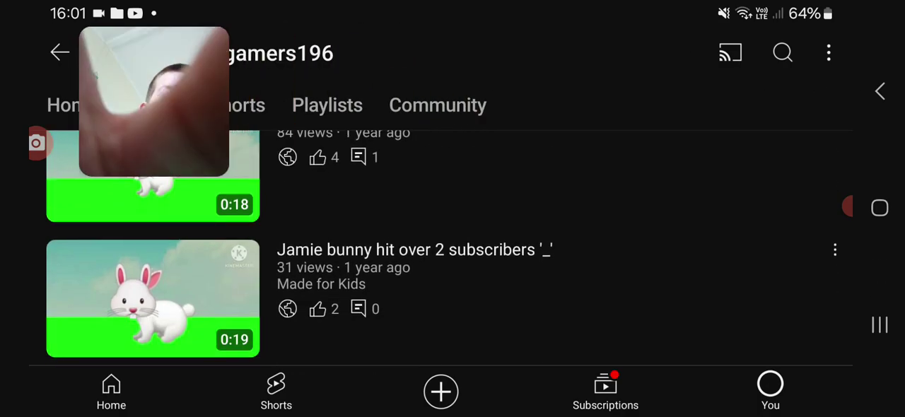
Step: Play 'Jamie bunny hit over 2 subscribers', briefly view its description, and pause at 0:09
click(153, 298)
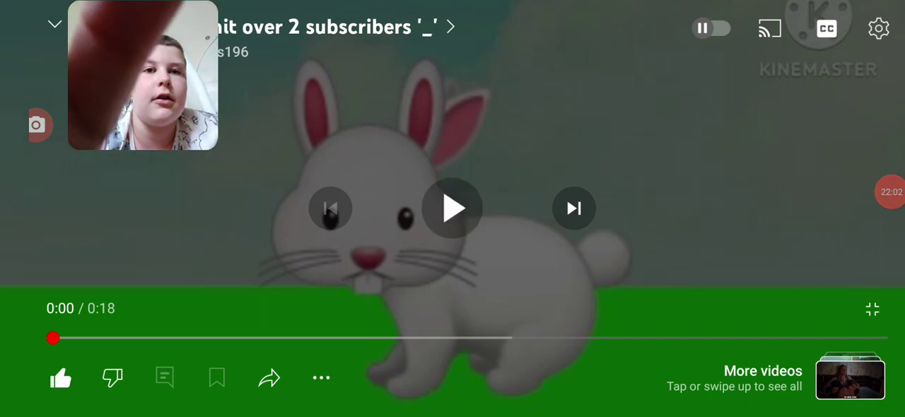
click(318, 27)
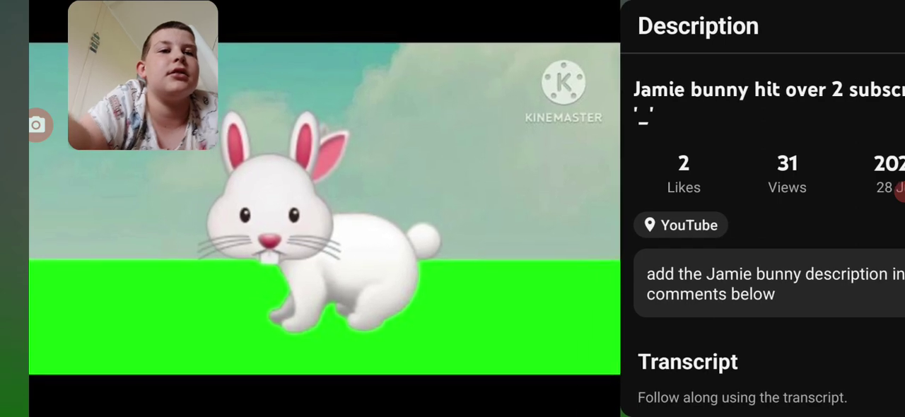
click(878, 26)
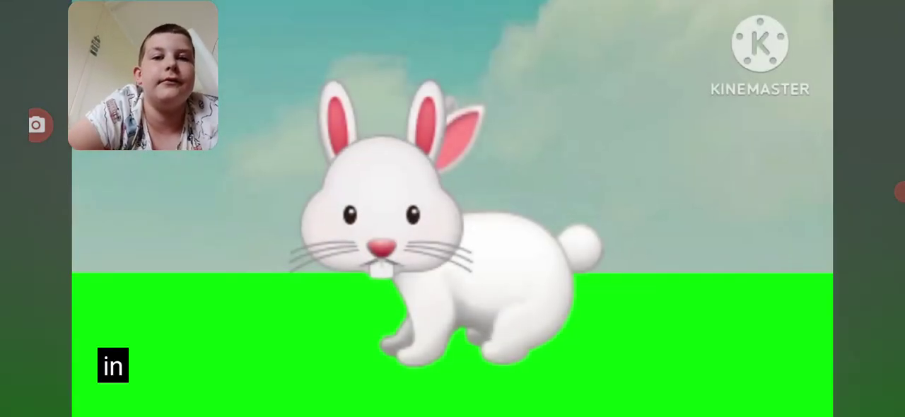
scroll(452, 209, up, 2)
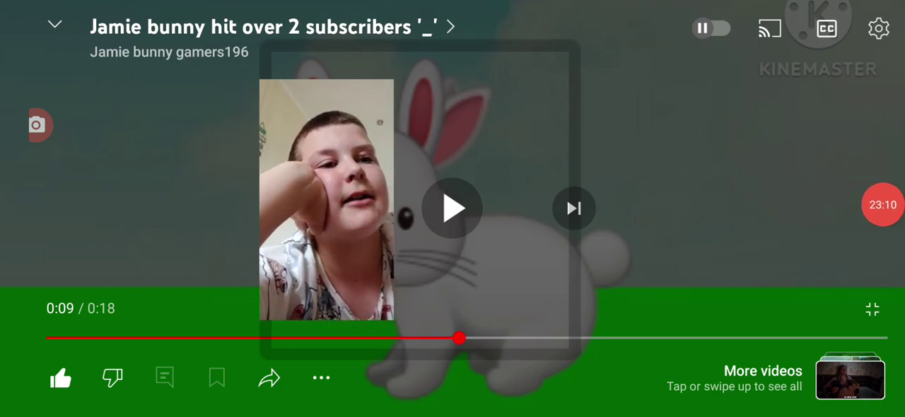
click(882, 205)
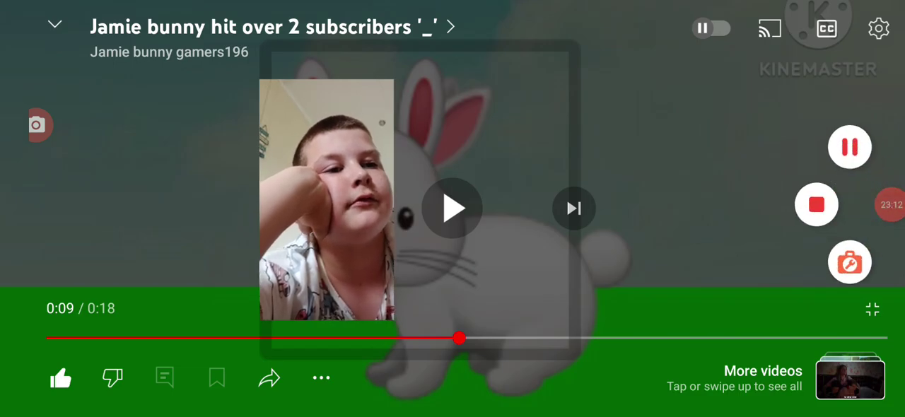